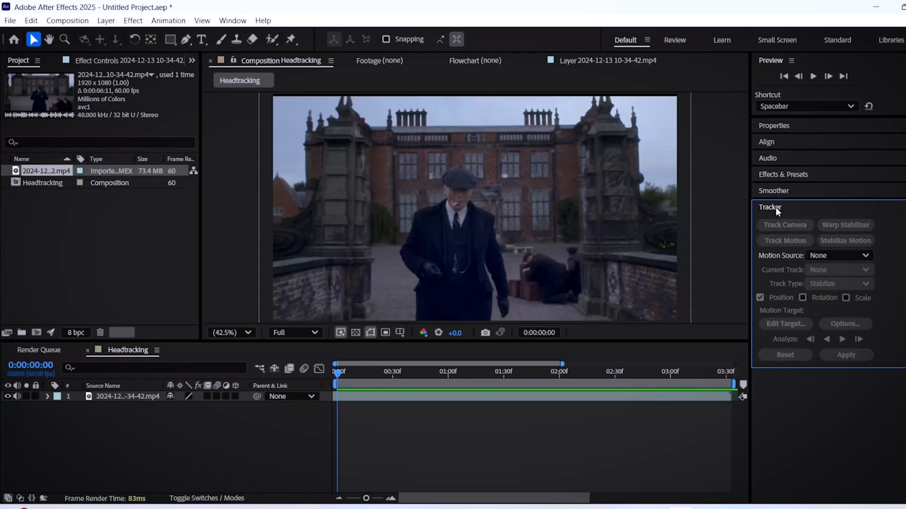
Check the Window menu for the Tracker panel and leave it unchanged
{"action": "left_click", "coordinate": [232, 20]}
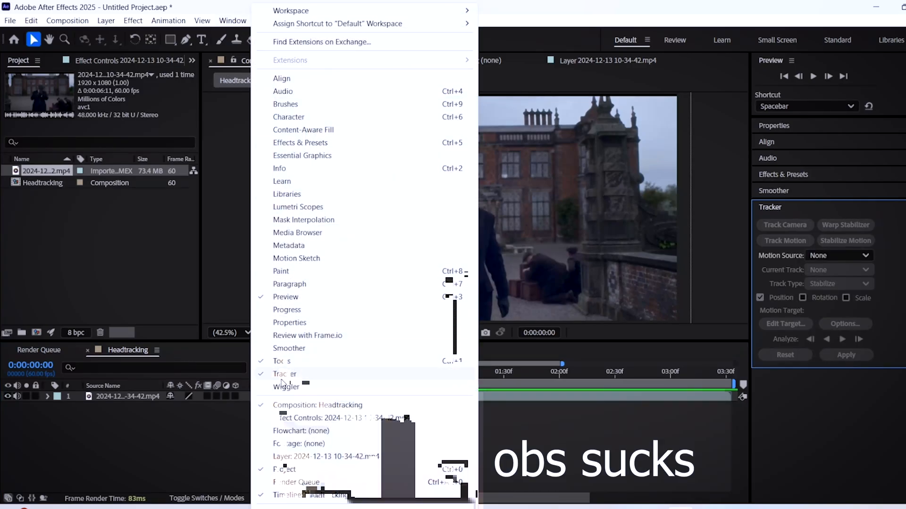
{"action": "left_click", "coordinate": [285, 373]}
Start Track Motion on the footage layer with Track Point 1 on the face and a larger search area
{"action": "left_click", "coordinate": [127, 396]}
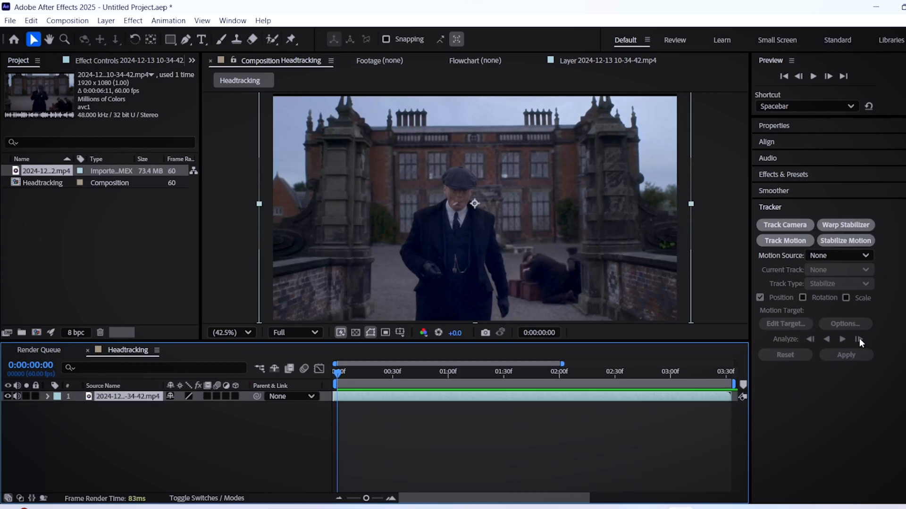
{"action": "left_click", "coordinate": [784, 241]}
{"action": "scroll", "coordinate": [455, 203], "scroll_direction": "up", "scroll_amount": 3}
{"action": "left_click", "coordinate": [481, 192]}
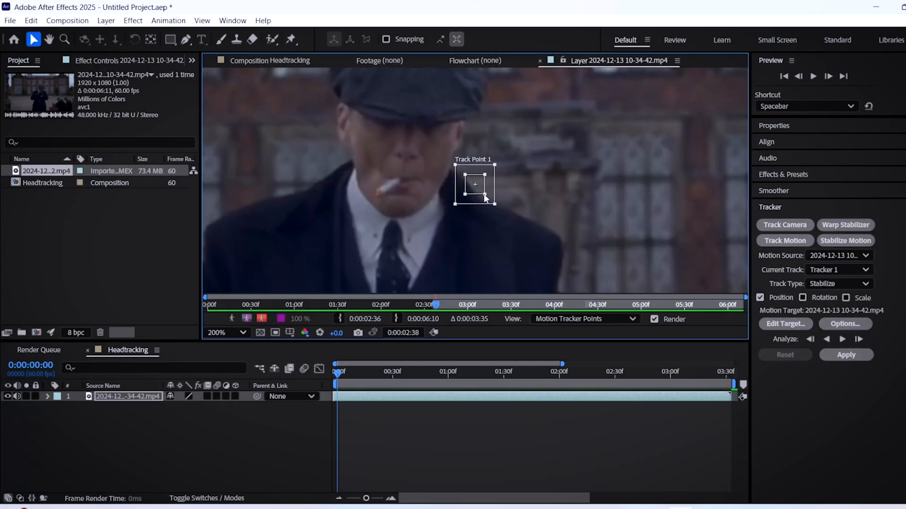
{"action": "mouse_move", "coordinate": [494, 203]}
{"action": "left_mouse_down"}
{"action": "mouse_move", "coordinate": [500, 207]}
{"action": "mouse_move", "coordinate": [427, 175]}
{"action": "left_mouse_up"}
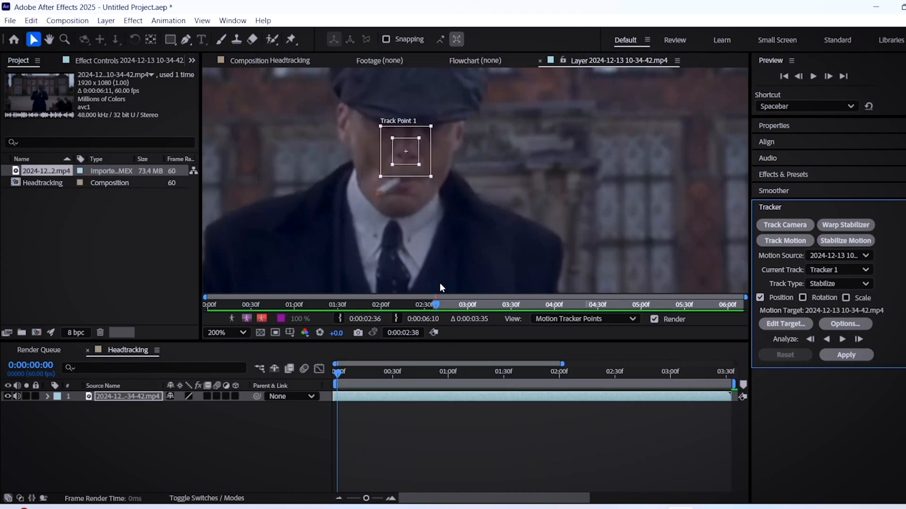
Set the Layer viewer magnification to Fit so the whole frame shows
{"action": "left_click", "coordinate": [227, 333]}
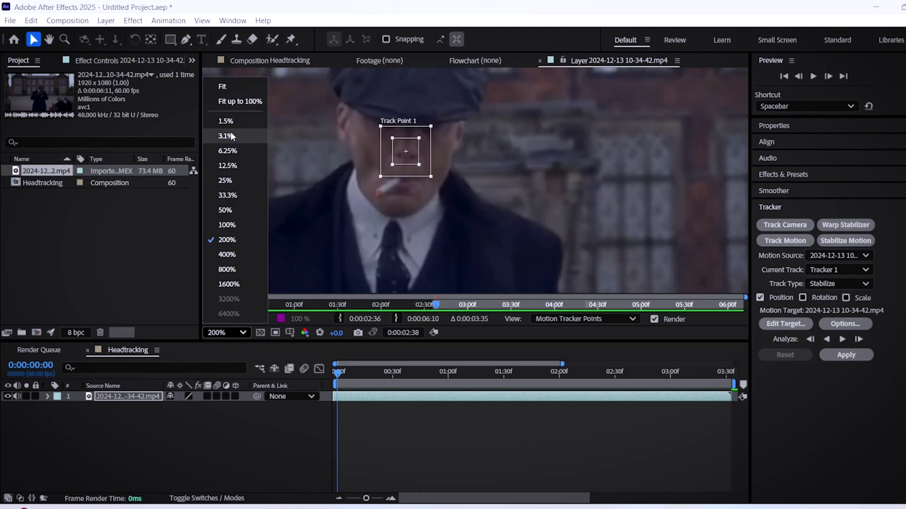
{"action": "left_click", "coordinate": [226, 82]}
{"action": "left_click", "coordinate": [343, 376]}
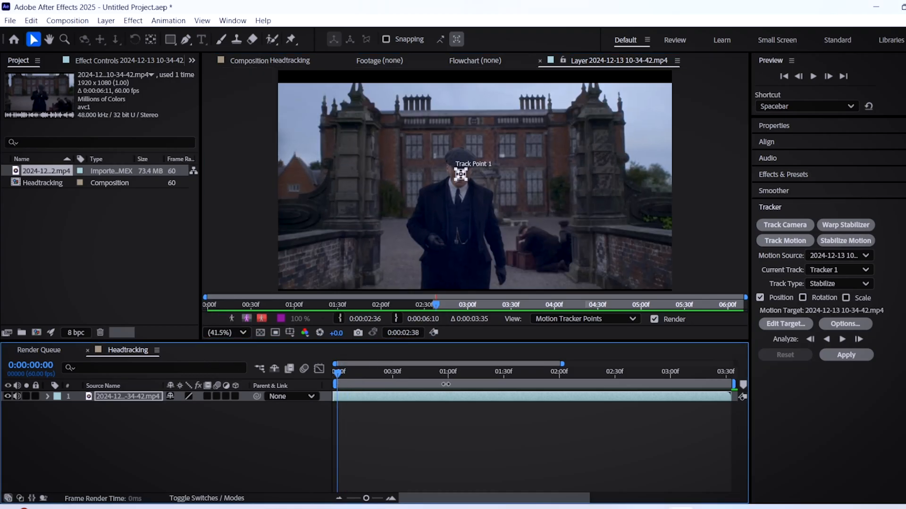
Analyze the face track forward through the clip and apply the tracking data
{"action": "left_click", "coordinate": [841, 339]}
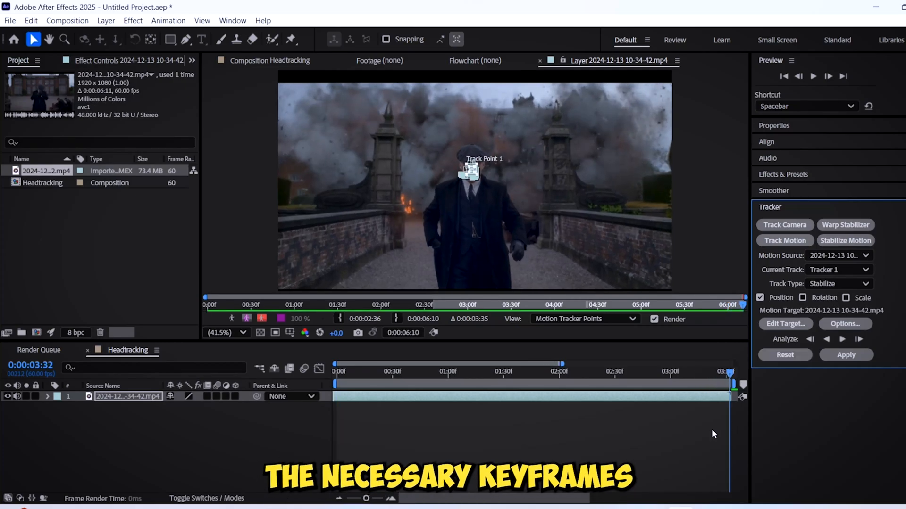
{"action": "left_click", "coordinate": [846, 355]}
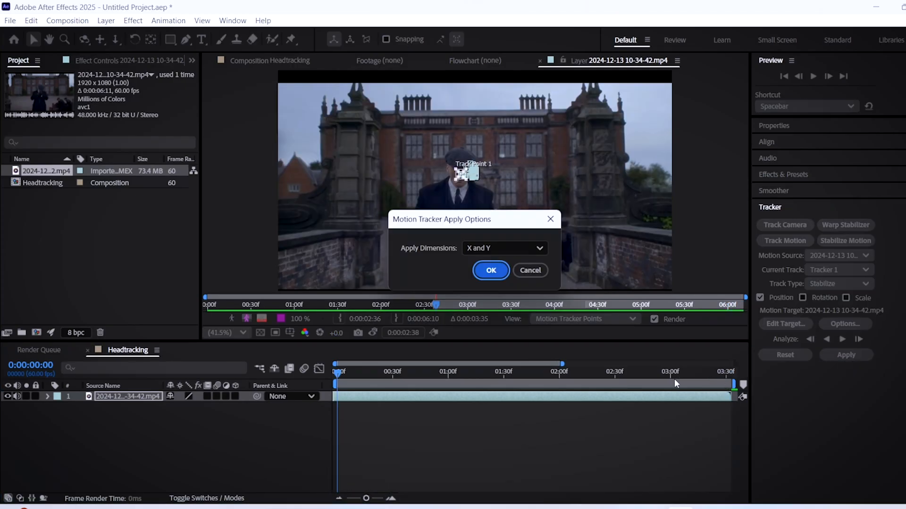
Confirm the X and Y apply, enable Motion Blur and Frame Blending on layer 1, return to the start
{"action": "left_click", "coordinate": [492, 270]}
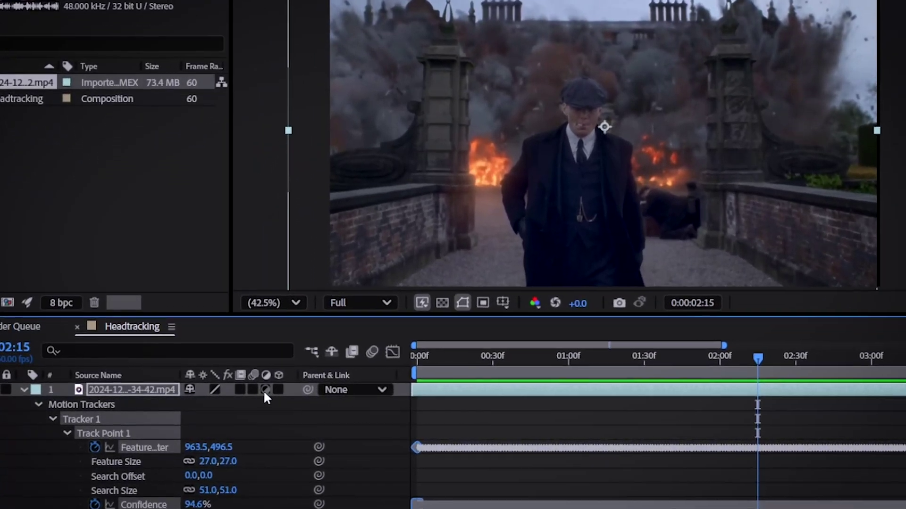
{"action": "left_click", "coordinate": [263, 390]}
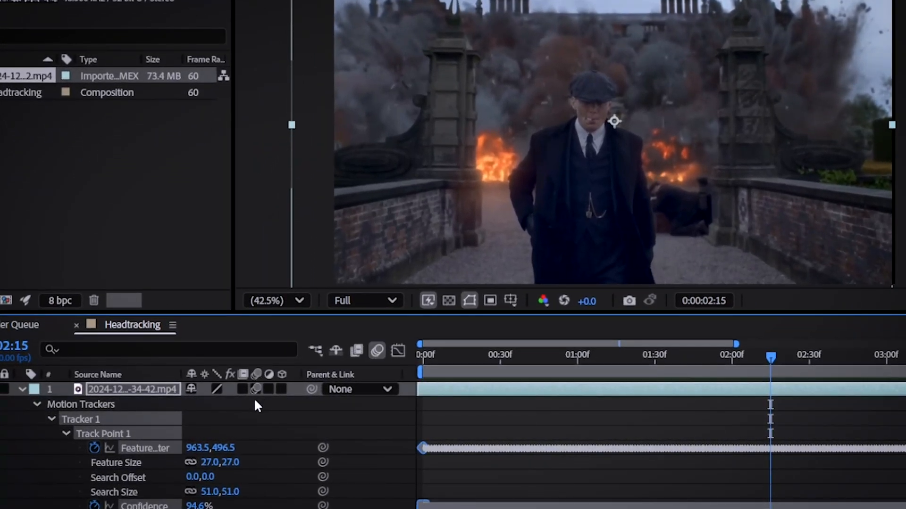
{"action": "left_click", "coordinate": [243, 390]}
{"action": "key", "text": "Home"}
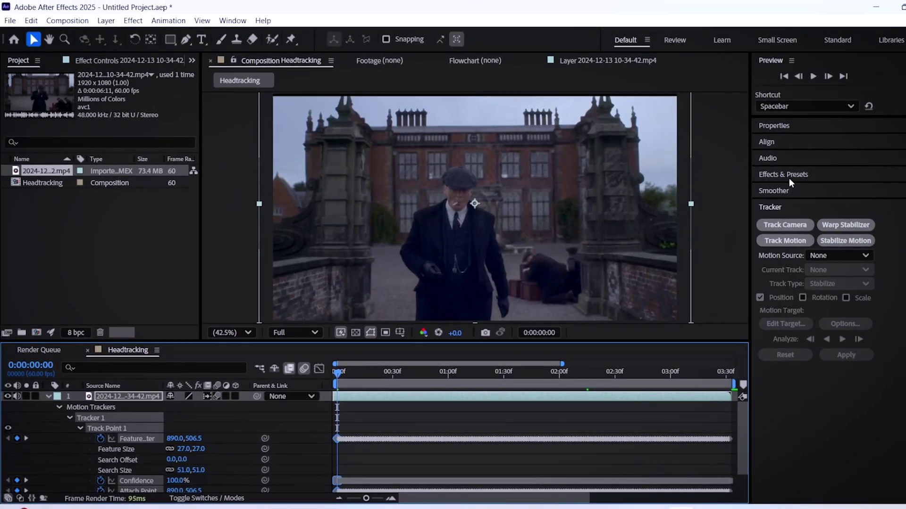
Apply Motion Tile with Output Width and Height 250 and Mirror Edges on, then preview
{"action": "left_click", "coordinate": [784, 174]}
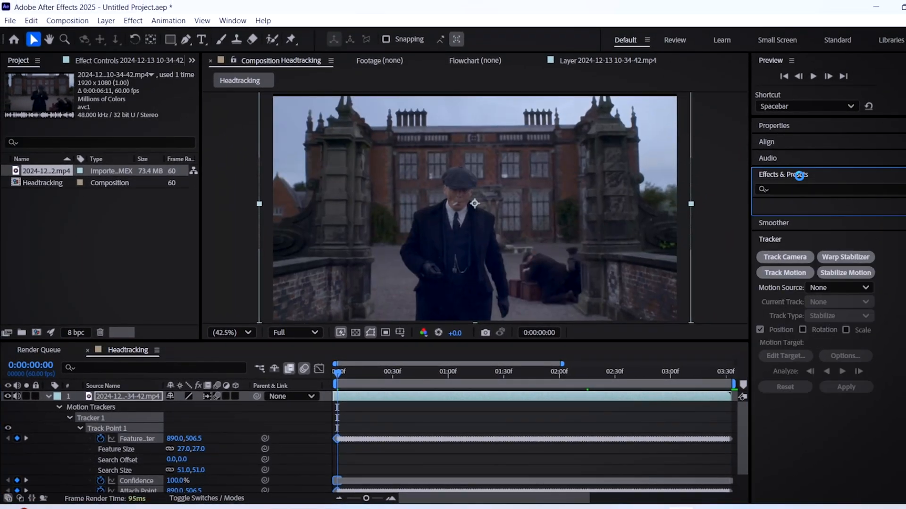
{"action": "type", "text": "motion tile"}
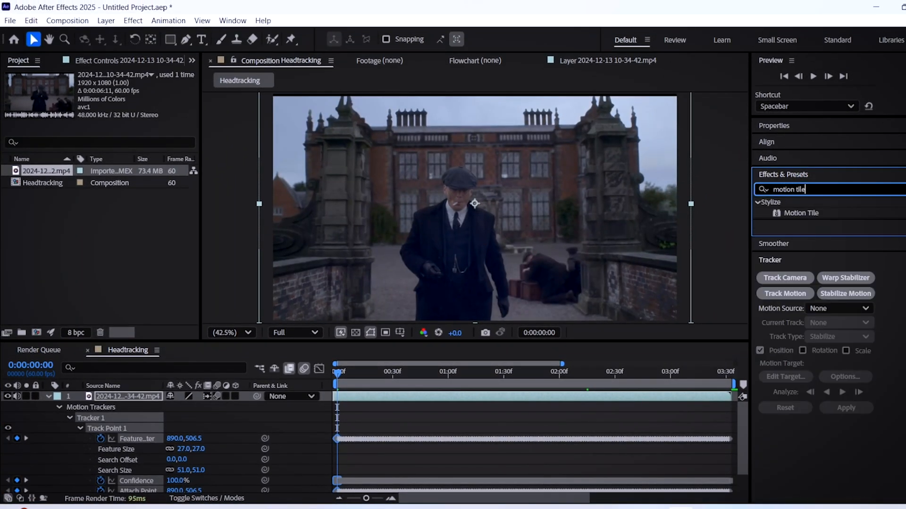
{"action": "left_click_drag", "start_coordinate": [800, 212], "coordinate": [111, 397]}
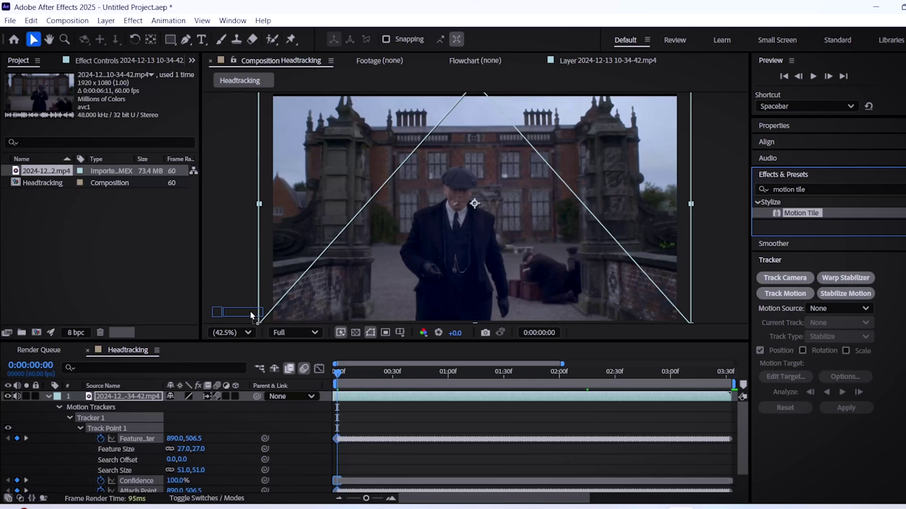
{"action": "left_click", "coordinate": [58, 396]}
{"action": "left_click", "coordinate": [119, 127]}
{"action": "type", "text": "250"}
{"action": "left_click", "coordinate": [120, 137]}
{"action": "type", "text": "0"}
{"action": "key", "text": "Return"}
{"action": "left_click", "coordinate": [113, 148]}
{"action": "key", "text": "space"}
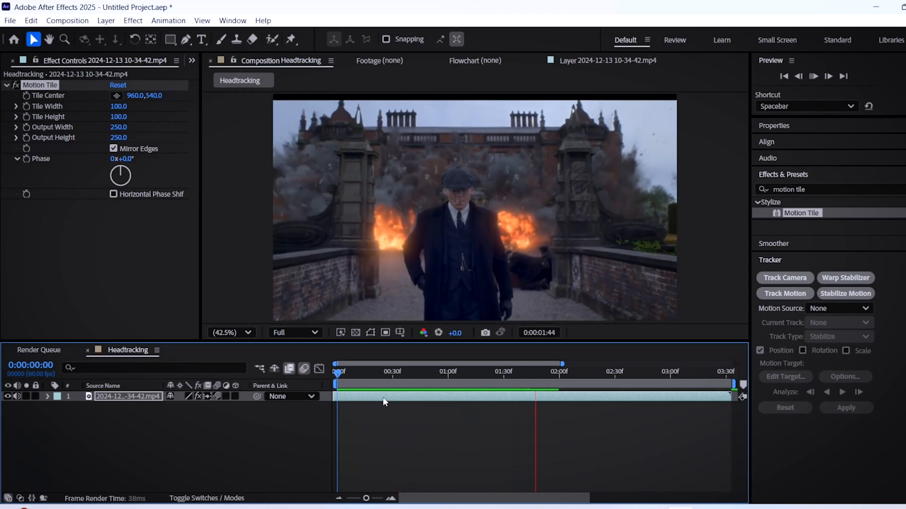
Scale the clip up to 113% so the edges are hidden and preview it
{"action": "key", "text": "space"}
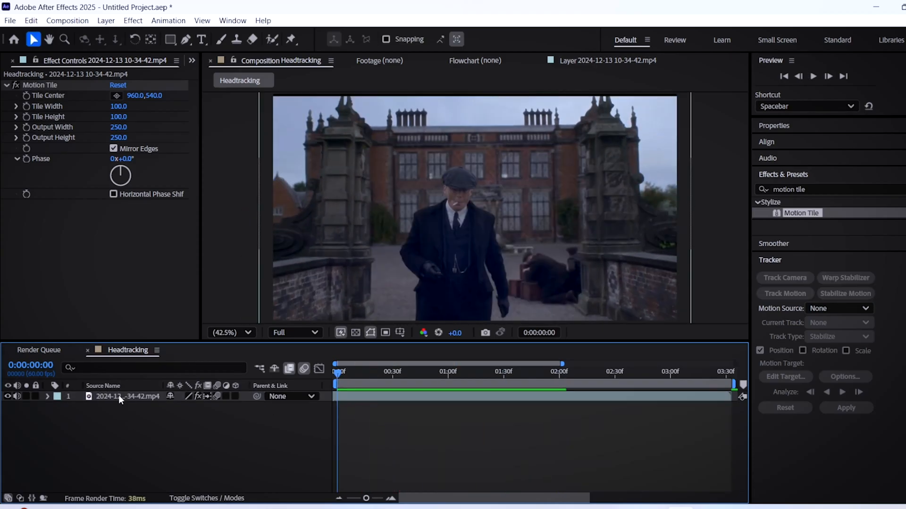
{"action": "left_click", "coordinate": [118, 395]}
{"action": "key", "text": "s"}
{"action": "mouse_move", "coordinate": [186, 408]}
{"action": "left_mouse_down"}
{"action": "mouse_move", "coordinate": [195, 408]}
{"action": "mouse_move", "coordinate": [183, 407]}
{"action": "left_mouse_up"}
{"action": "key", "text": "space"}
Show the layer position (1052, 522), deselect, and play the final stabilized clip
{"action": "key", "text": "p"}
{"action": "left_click", "coordinate": [243, 445]}
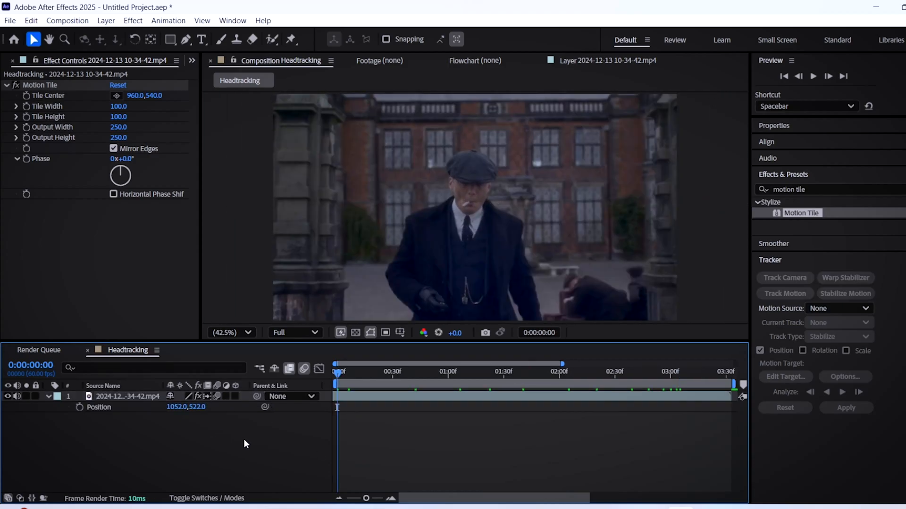
{"action": "key", "text": "space"}
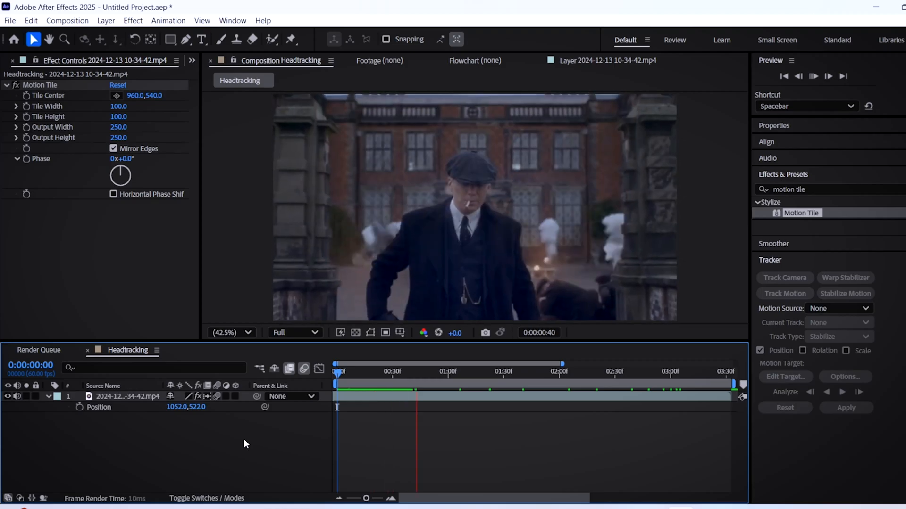